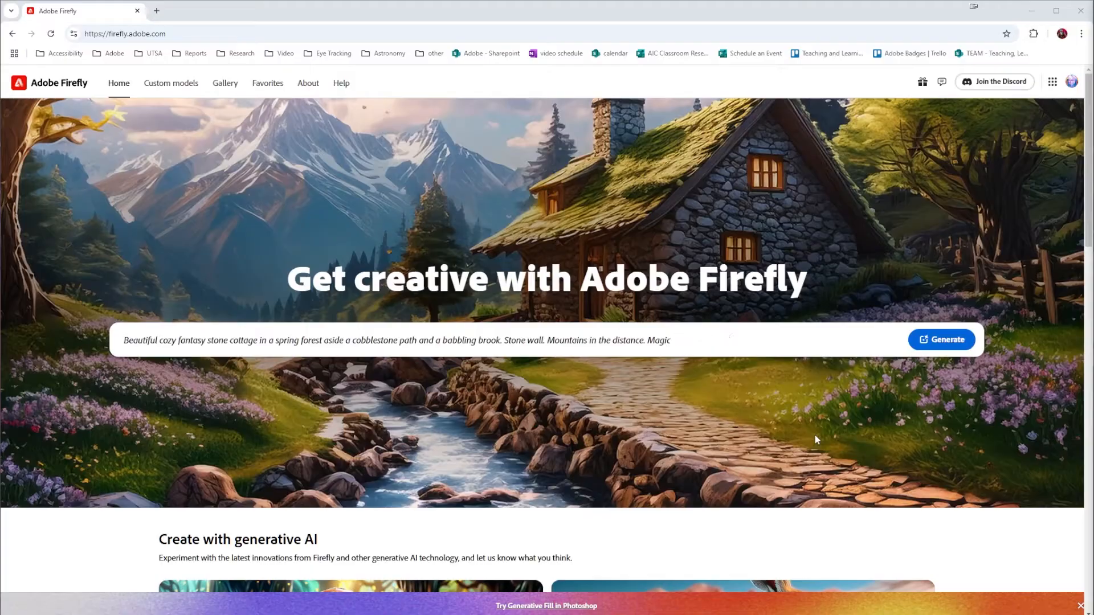
pyautogui.press('BackSpace')
pyautogui.press('BackSpace')
pyautogui.press('BackSpace')
pyautogui.press('BackSpace')
pyautogui.press('BackSpace')
pyautogui.press('BackSpace')
pyautogui.press('BackSpace')
pyautogui.press('BackSpace')
pyautogui.press('BackSpace')
pyautogui.press('BackSpace')
pyautogui.press('BackSpace')
pyautogui.press('BackSpace')
pyautogui.press('BackSpace')
pyautogui.press('BackSpace')
pyautogui.press('BackSpace')
pyautogui.press('BackSpace')
pyautogui.press('BackSpace')
pyautogui.press('BackSpace')
pyautogui.press('BackSpace')
pyautogui.press('BackSpace')
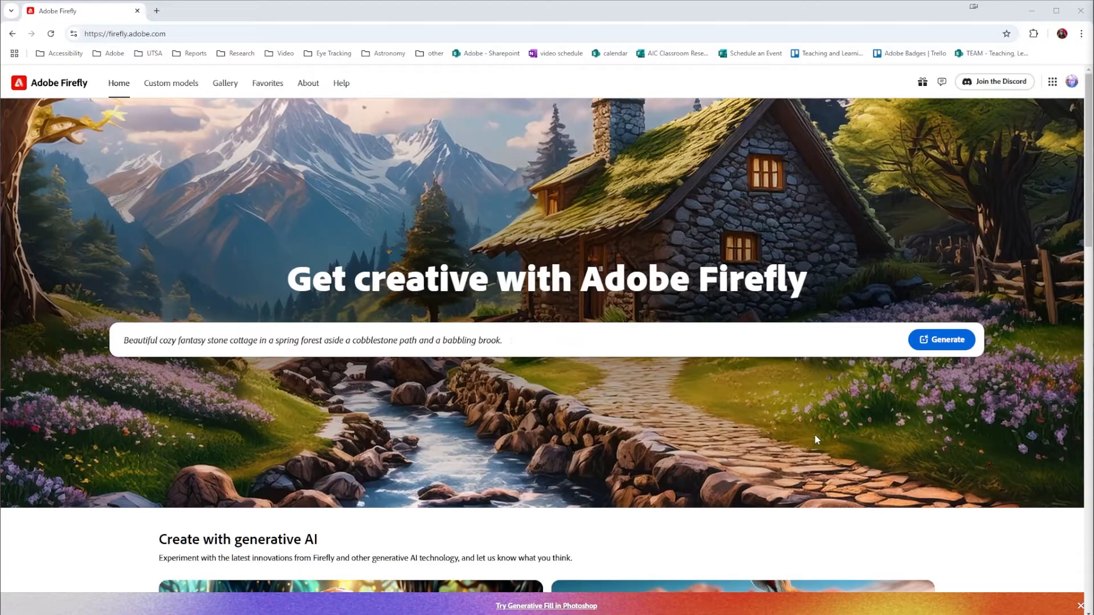
pyautogui.press('BackSpace')
pyautogui.press('BackSpace')
pyautogui.press('BackSpace')
pyautogui.press('BackSpace')
pyautogui.press('BackSpace')
pyautogui.press('BackSpace')
pyautogui.press('BackSpace')
pyautogui.press('BackSpace')
pyautogui.press('BackSpace')
pyautogui.press('BackSpace')
pyautogui.press('BackSpace')
pyautogui.press('BackSpace')
pyautogui.press('BackSpace')
pyautogui.press('BackSpace')
pyautogui.press('BackSpace')
pyautogui.press('BackSpace')
pyautogui.press('BackSpace')
pyautogui.press('BackSpace')
pyautogui.press('BackSpace')
pyautogui.press('BackSpace')
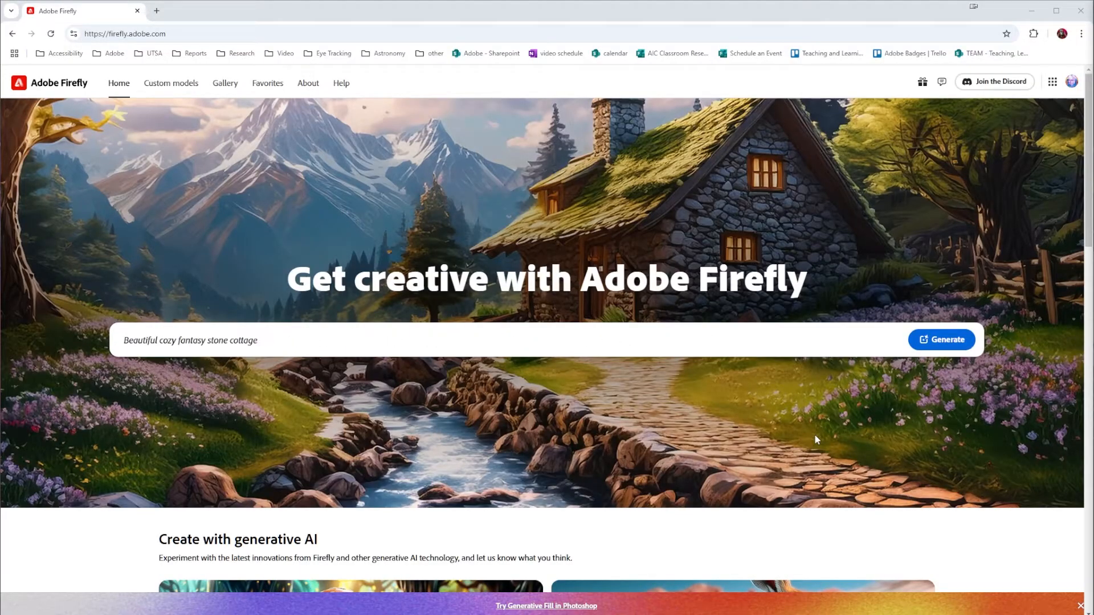
pyautogui.press('BackSpace')
pyautogui.press('BackSpace')
pyautogui.press('BackSpace')
pyautogui.press('BackSpace')
pyautogui.press('BackSpace')
pyautogui.write('A heavenly sky full with et')
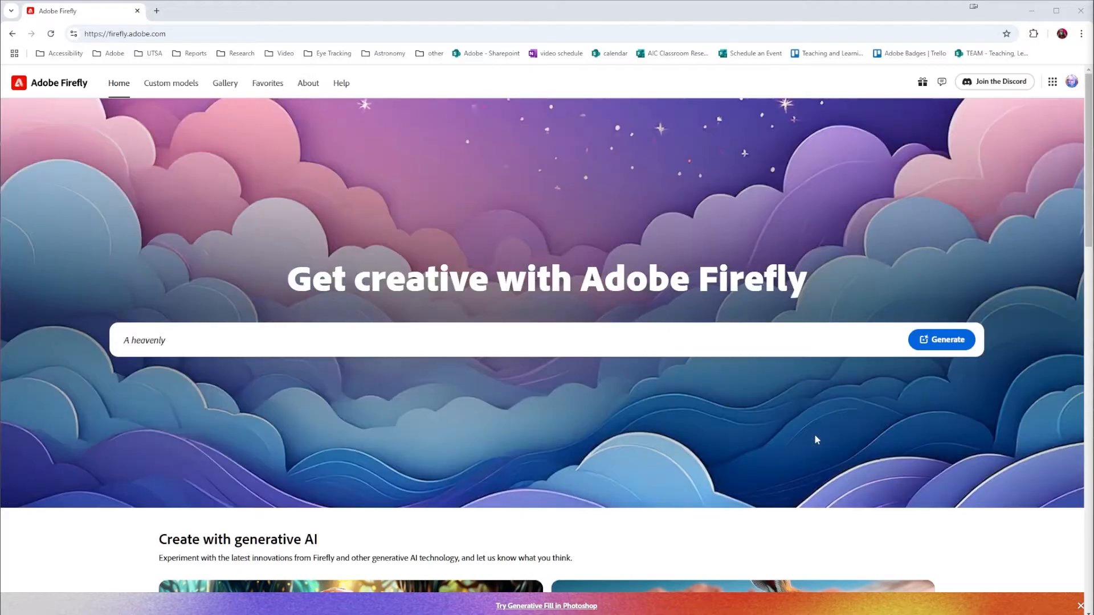
pyautogui.write('herial, misty fluffy clo')
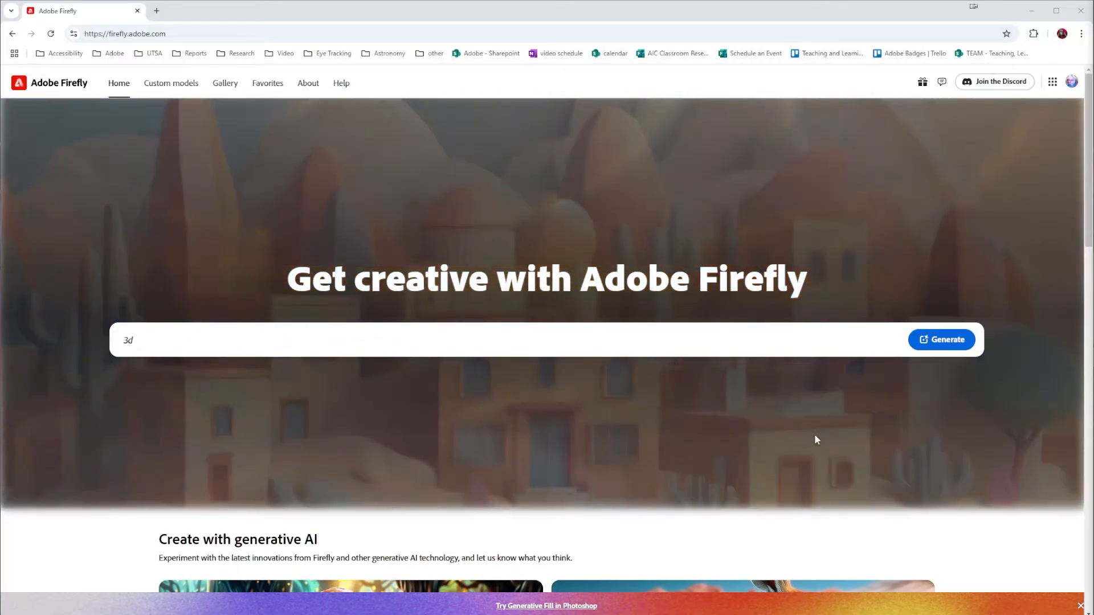
# Enter "blackhole" as the prompt on the home page and generate the images
pyautogui.click(306, 353)
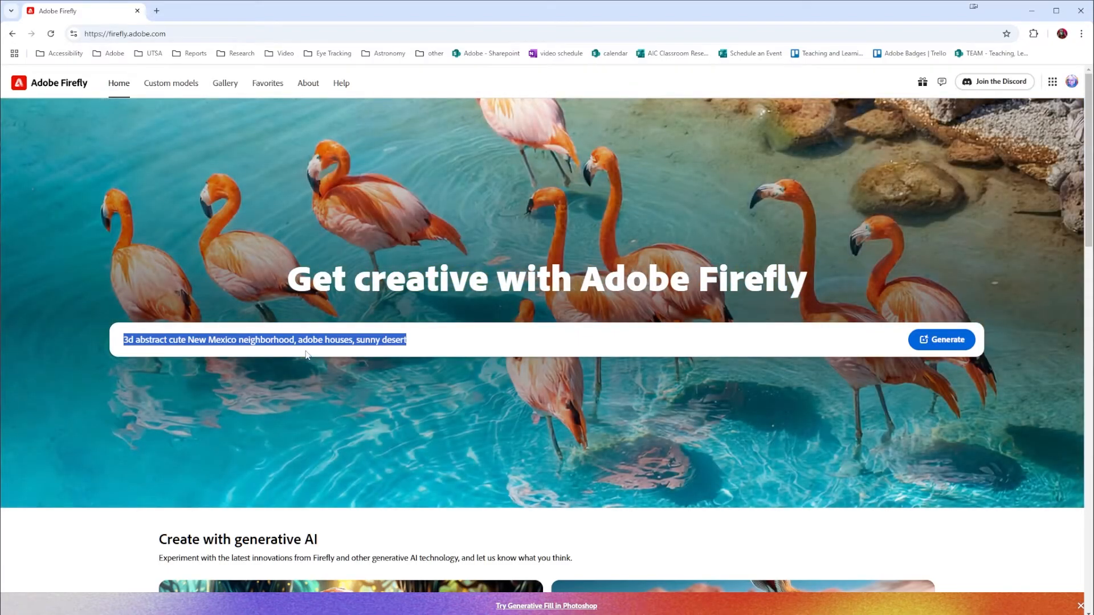
pyautogui.write('blackhole')
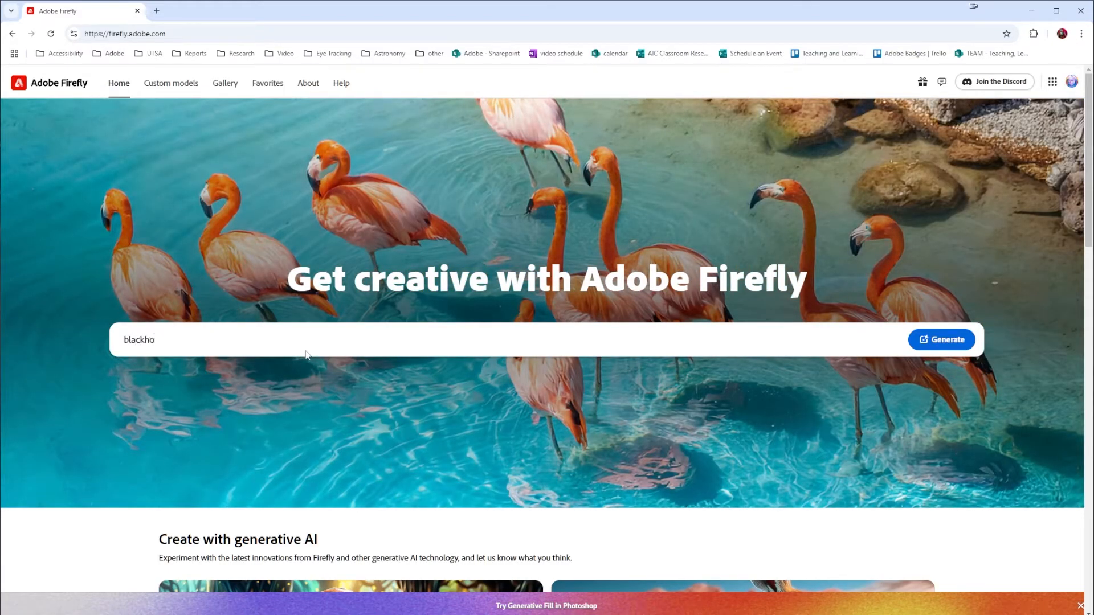
pyautogui.click(941, 341)
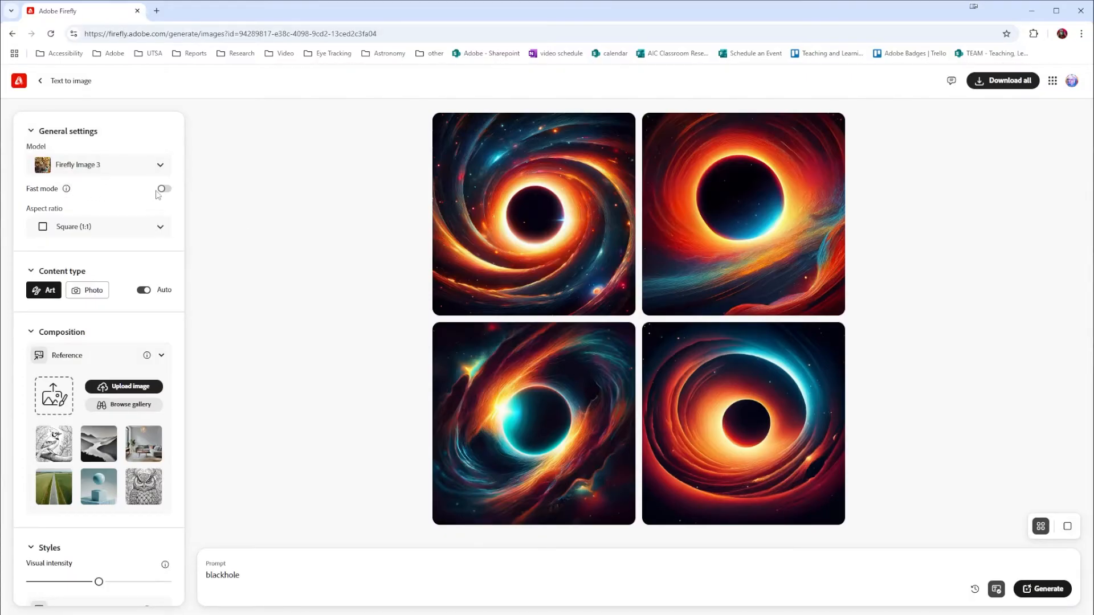
# Set the aspect ratio to Widescreen (16:9) and the content type to Photo
pyautogui.click(160, 228)
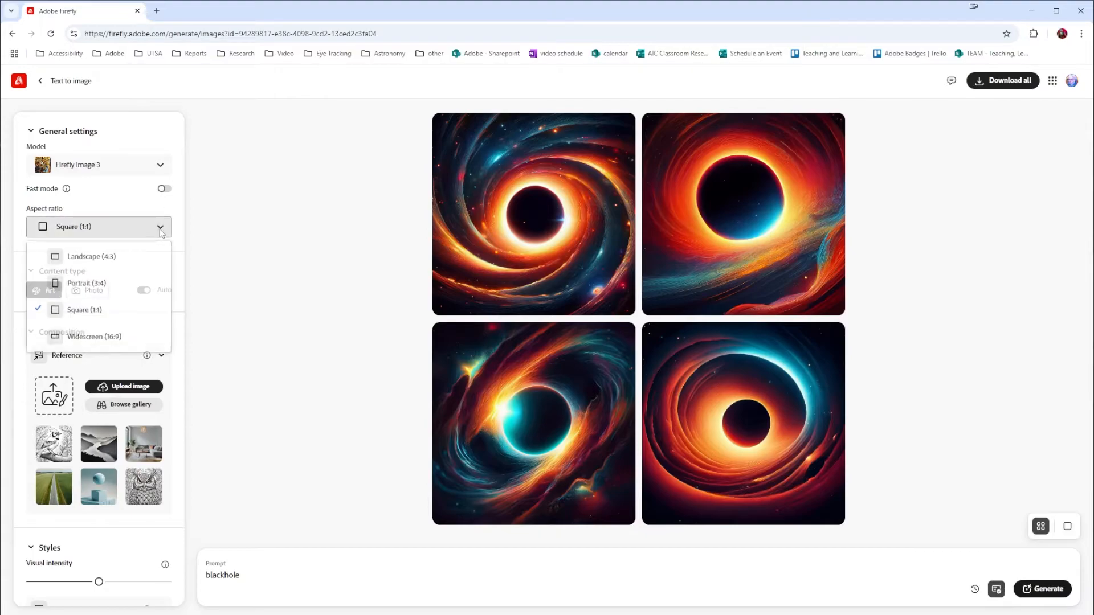
pyautogui.click(101, 338)
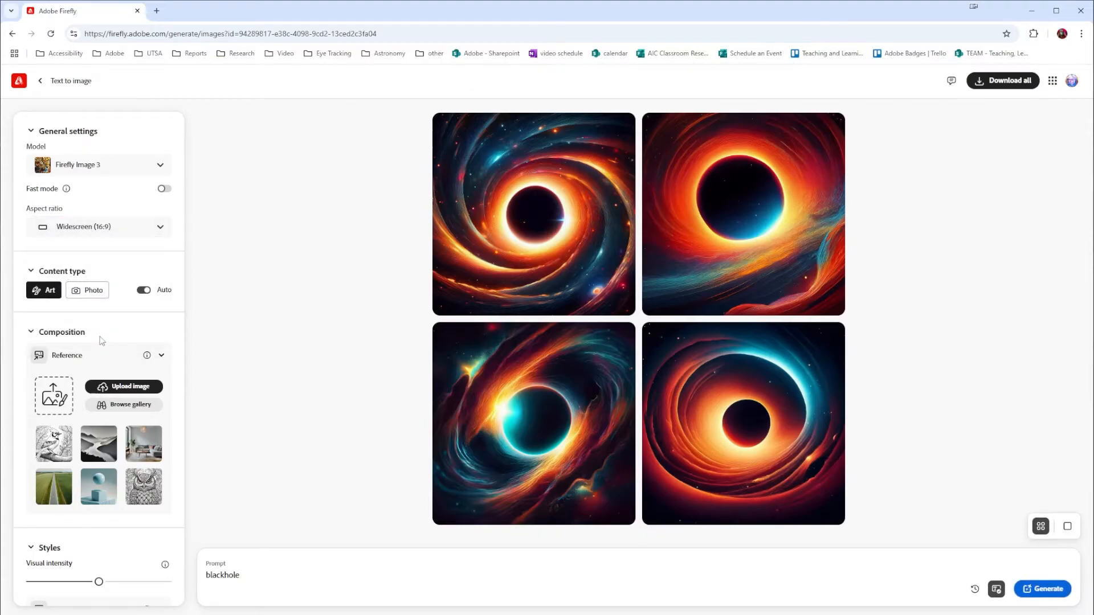
pyautogui.click(159, 228)
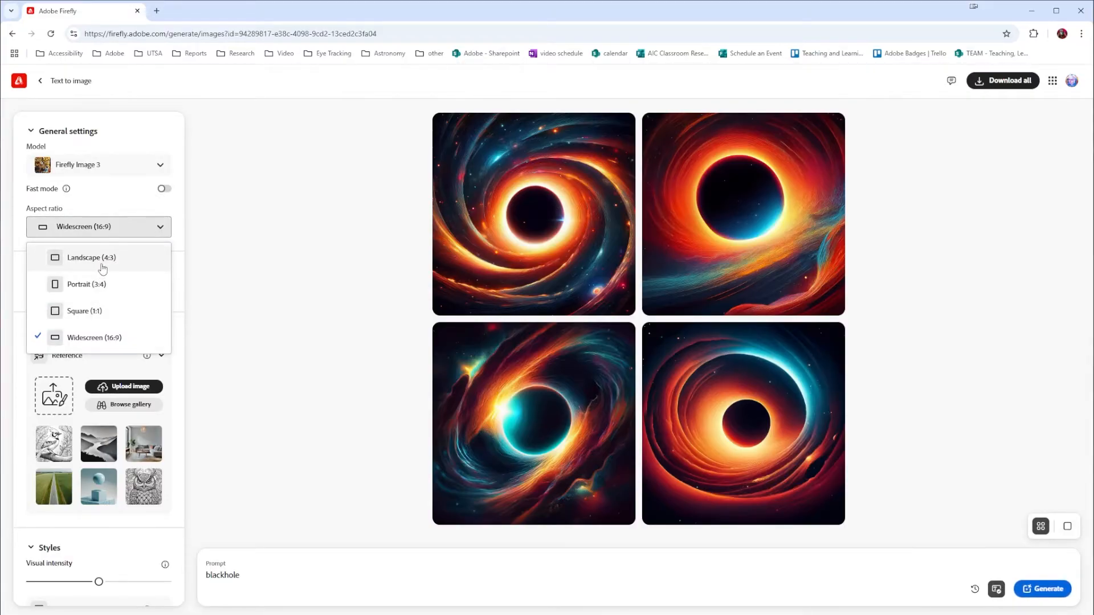
pyautogui.click(206, 246)
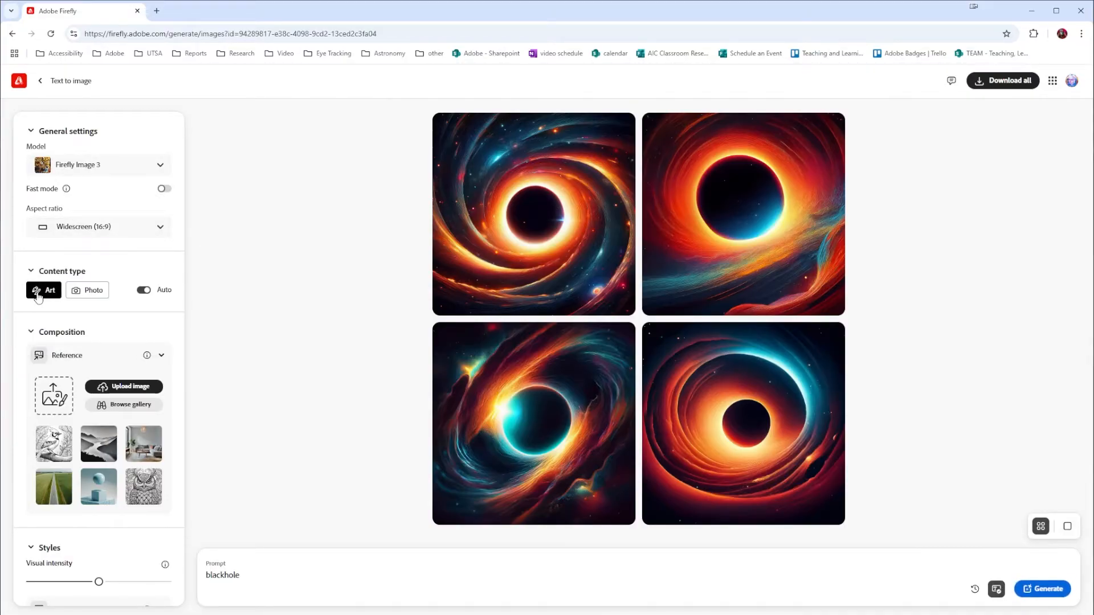
pyautogui.click(93, 291)
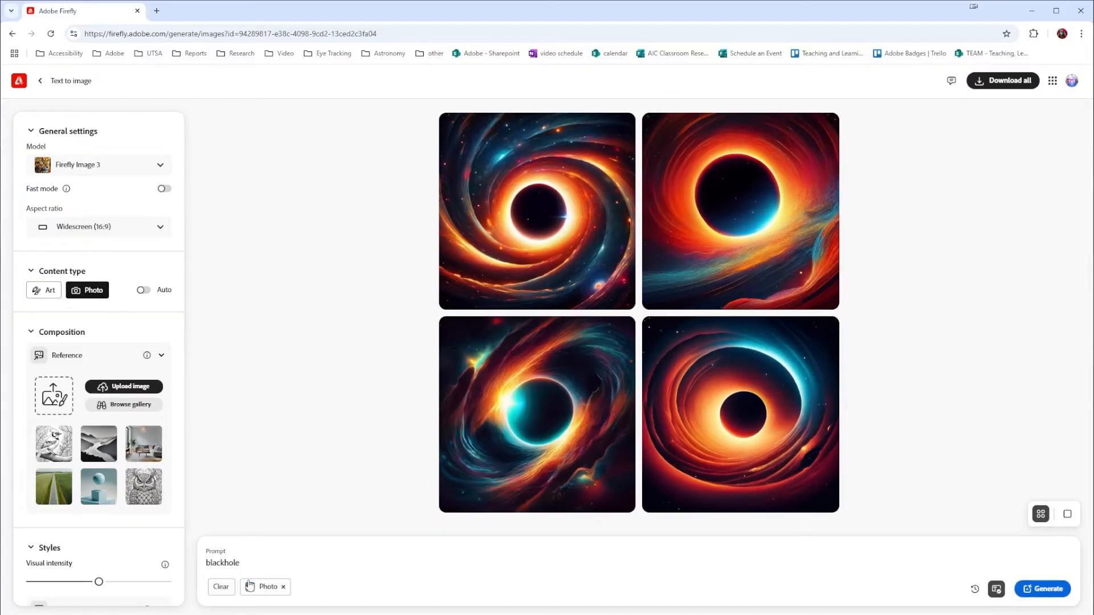
# Replace the prompt with "scientifically accurate image of a blackhole titled at an angle with a starfield in the background" and generate the images
pyautogui.moveTo(250, 565); pyautogui.dragTo(203, 567)
pyautogui.write('scientifically accurate image of a blackhole ti')
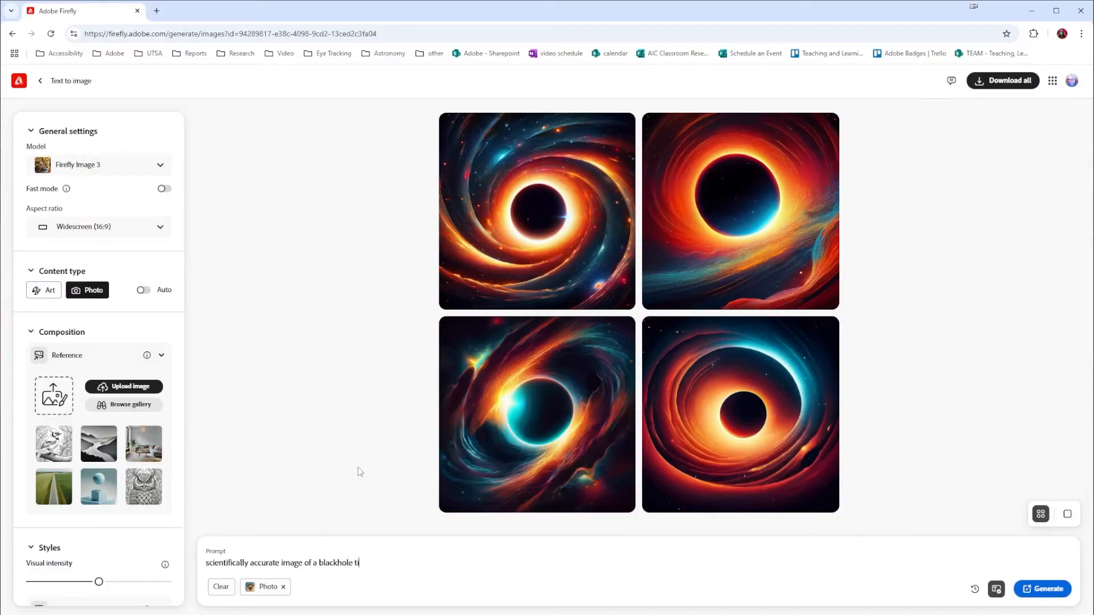
pyautogui.write('tled at an angle with a starfield in the background')
pyautogui.click(1054, 594)
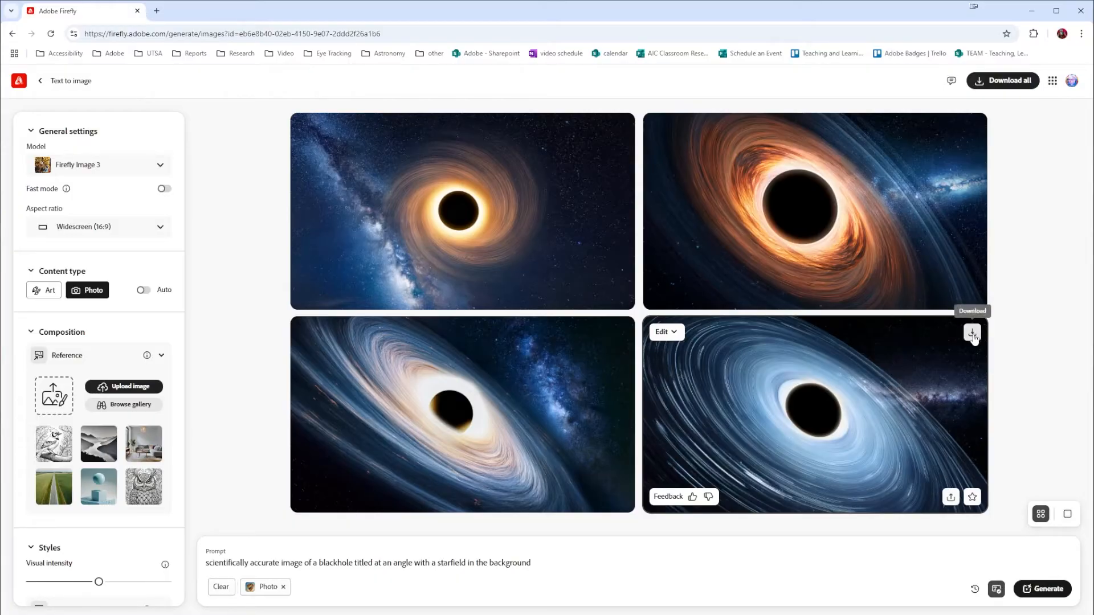
# Generate images similar to the third result, the tilted black hole with the pale, glowing disk
pyautogui.click(675, 340)
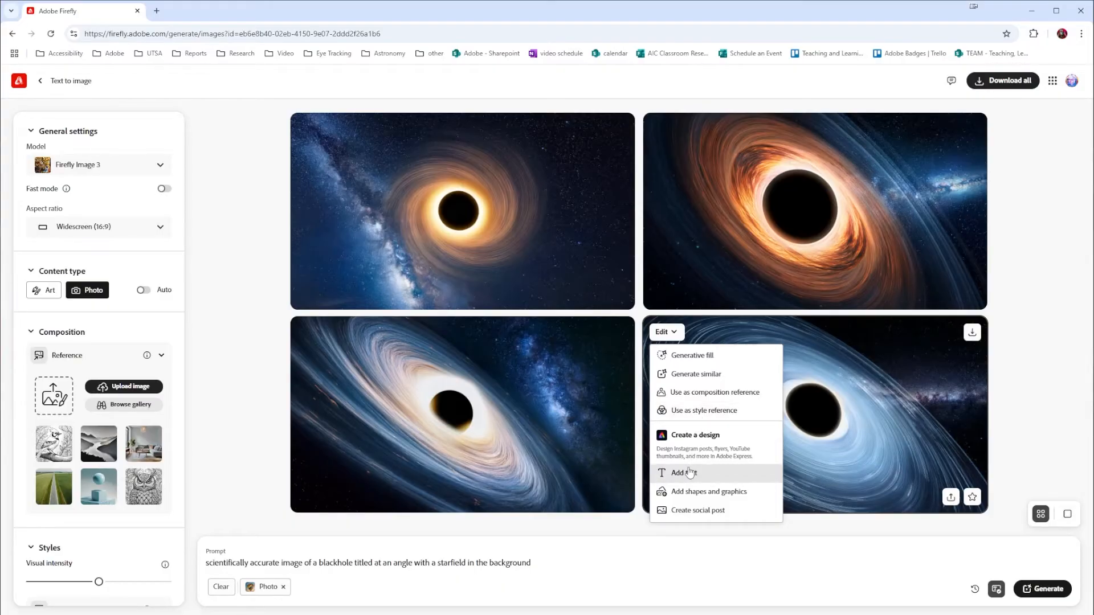
pyautogui.click(545, 409)
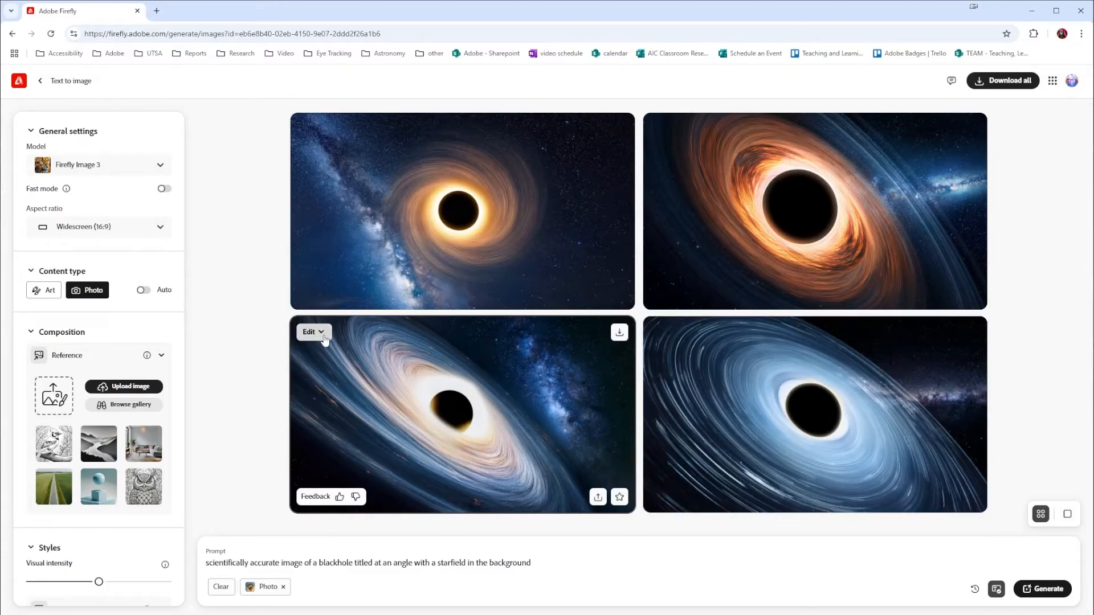
pyautogui.click(324, 334)
pyautogui.click(336, 380)
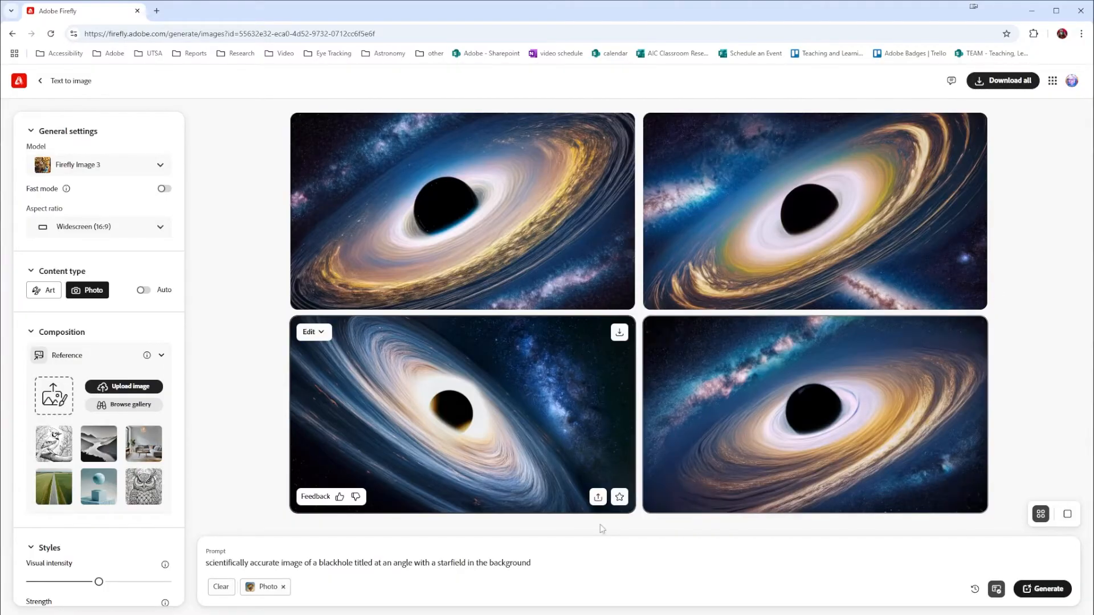
# Replace the prompt with "robot dancing in a field of flowers", remove the Photo content type and generate new images
pyautogui.moveTo(532, 563); pyautogui.dragTo(198, 564)
pyautogui.write('rob')
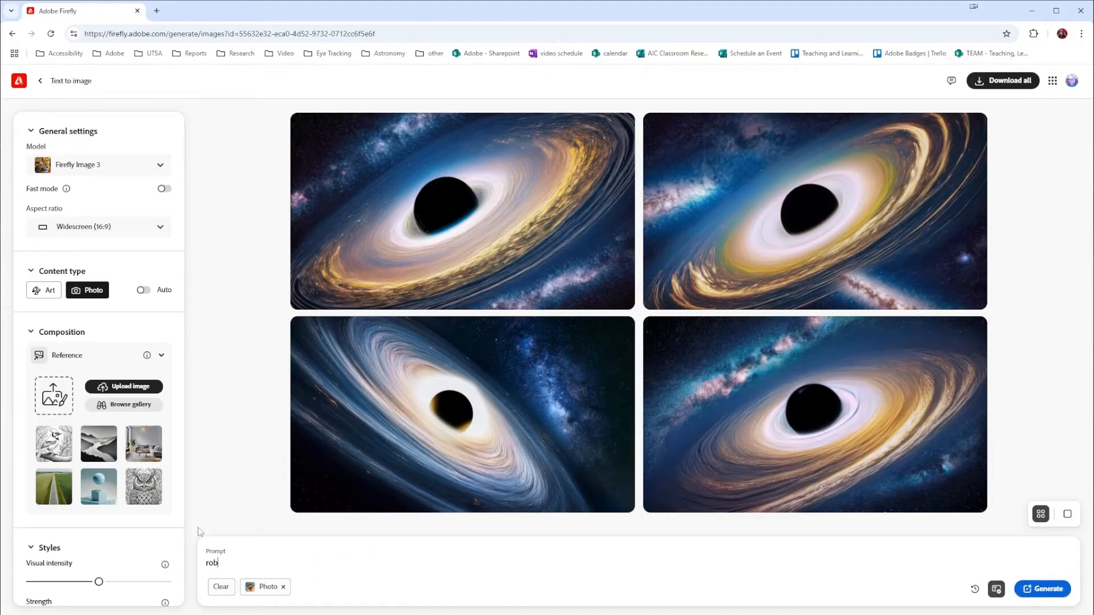
pyautogui.write('ot dancing in a fi')
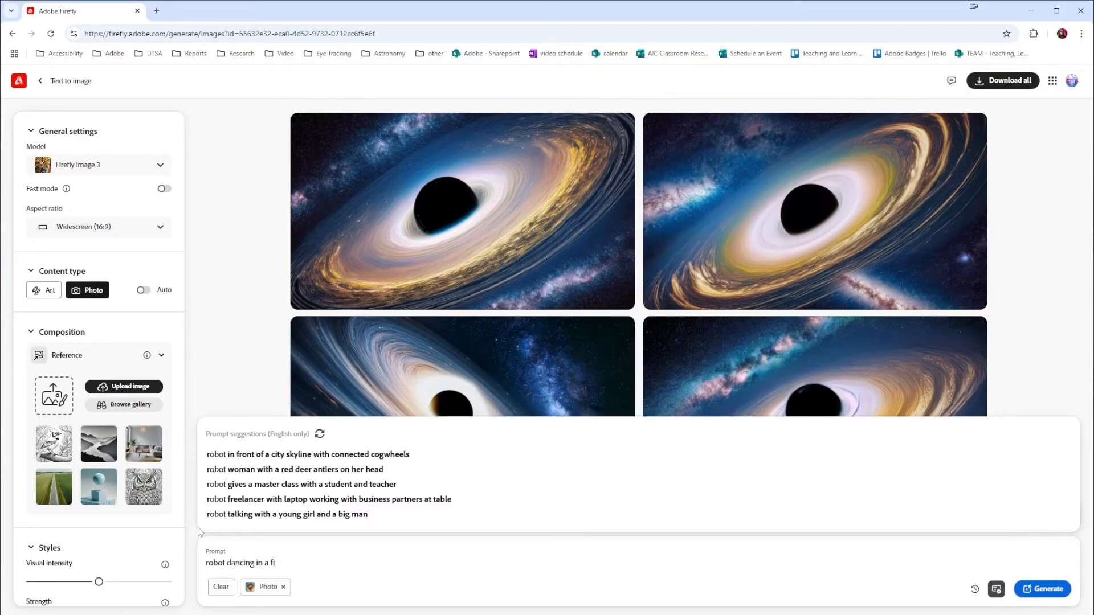
pyautogui.write('eld of flowers')
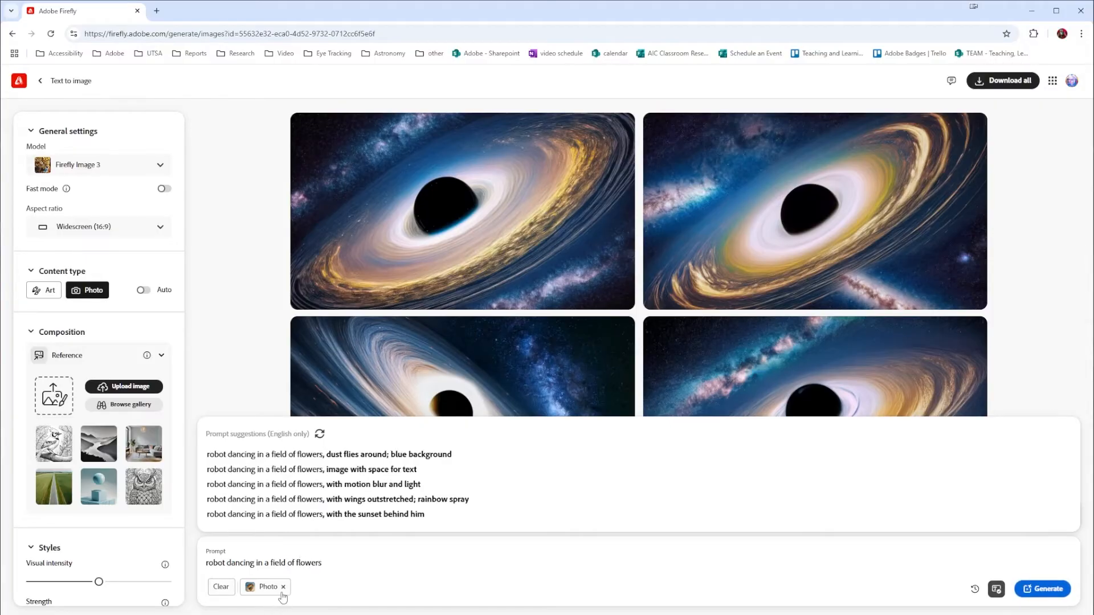
pyautogui.click(284, 587)
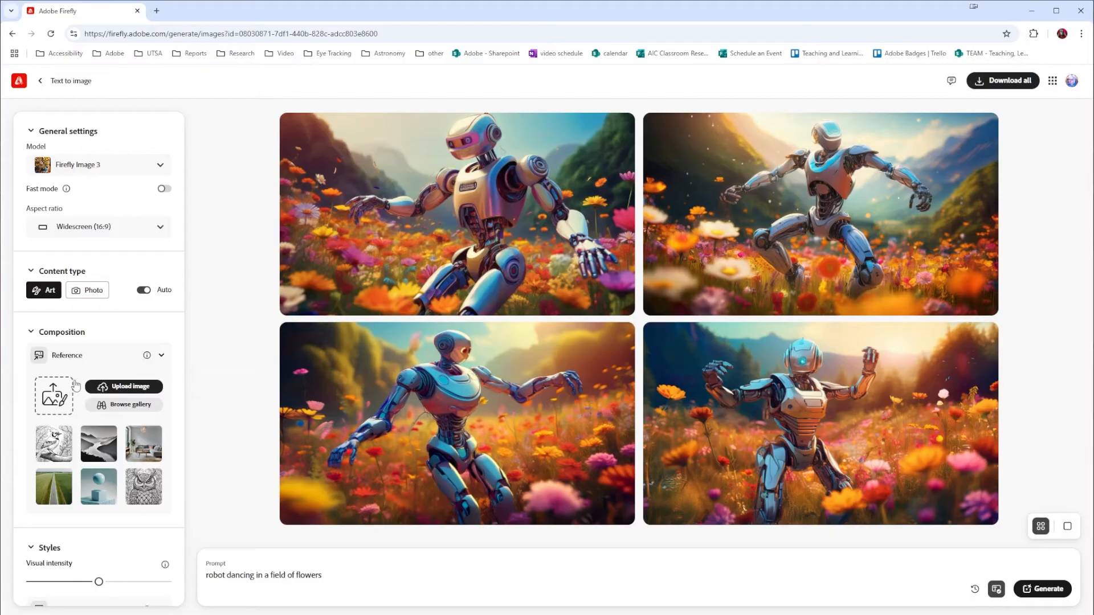
# Upload the photo of the dancing pose from Downloads as the composition reference and regenerate the robot images
pyautogui.click(144, 388)
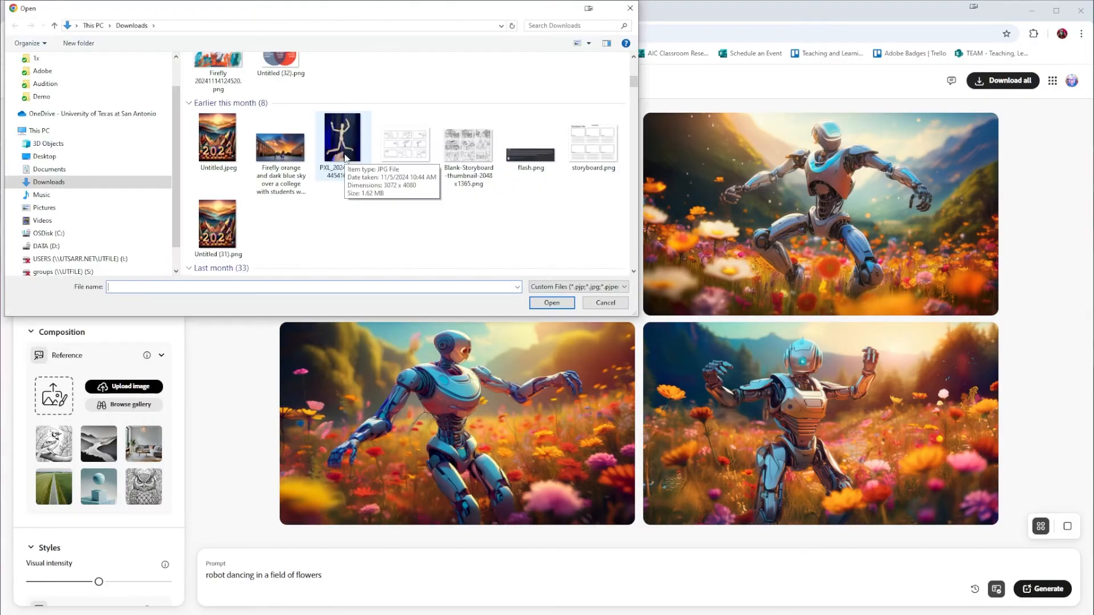
pyautogui.doubleClick(345, 158)
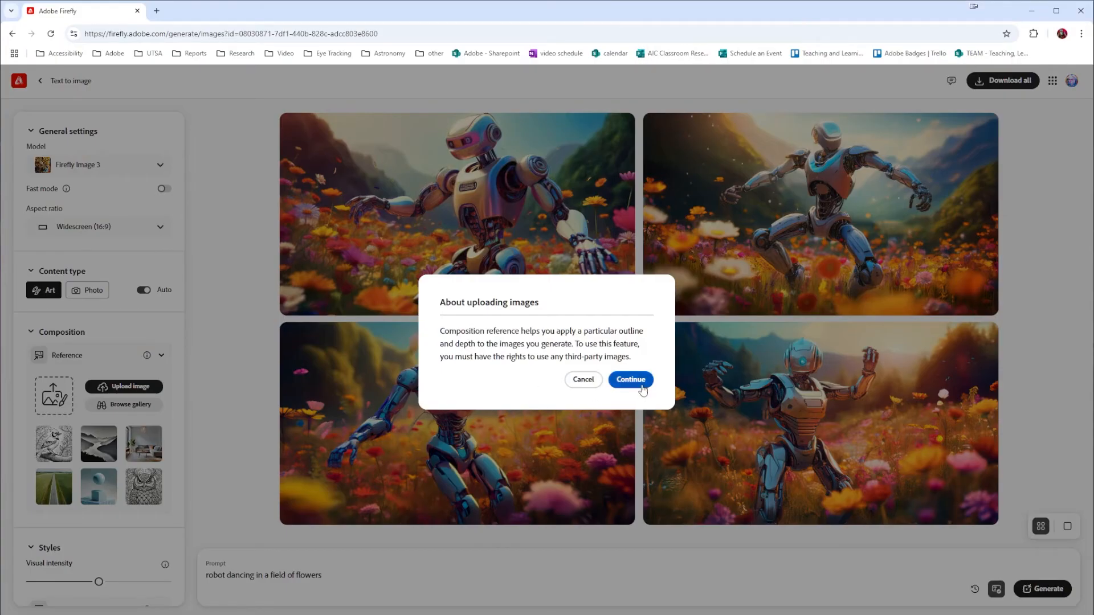
pyautogui.click(641, 387)
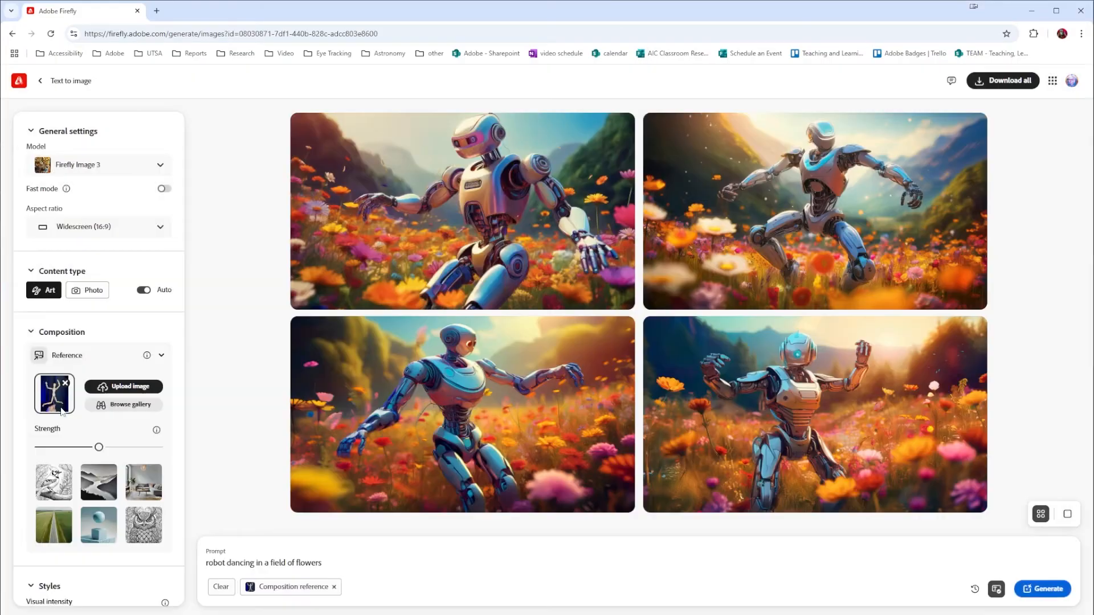
pyautogui.click(1061, 589)
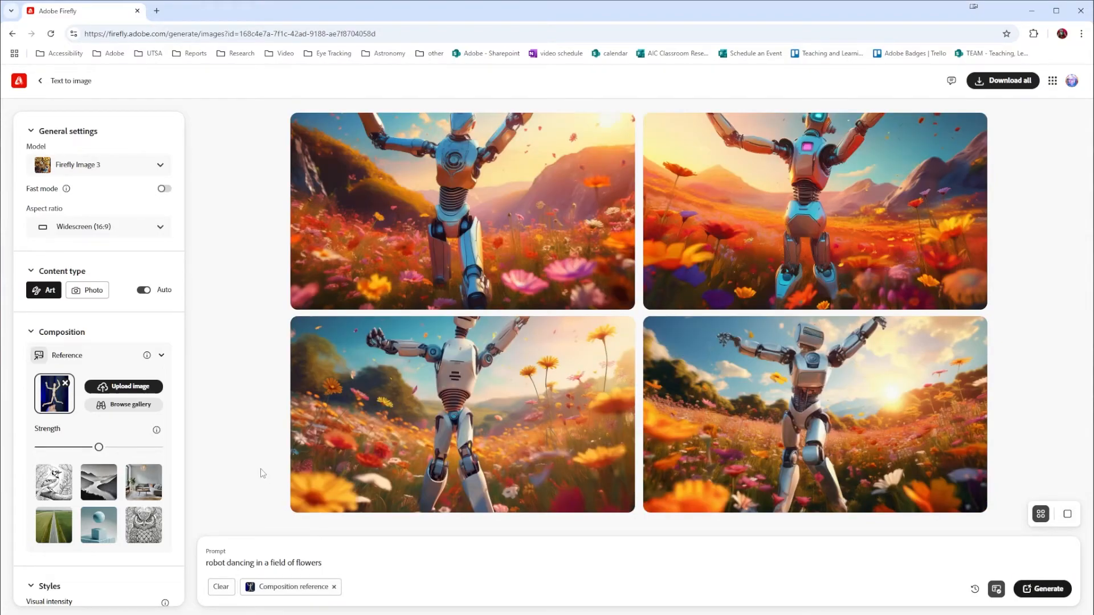
# Change the aspect ratio to Portrait (3:4) and regenerate the robot images
pyautogui.click(141, 229)
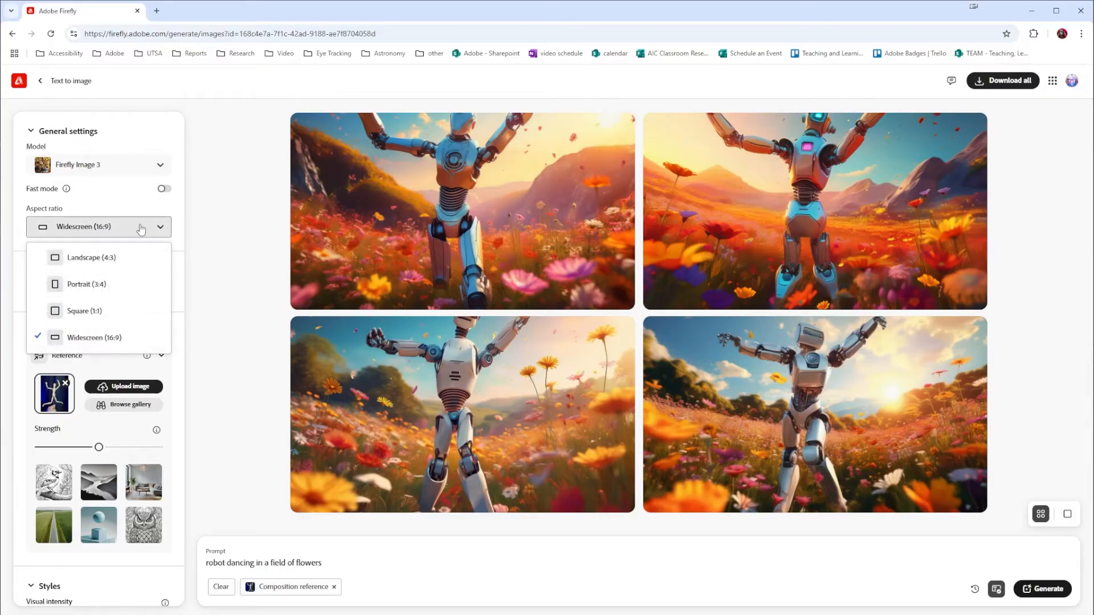
pyautogui.click(105, 283)
pyautogui.click(1042, 589)
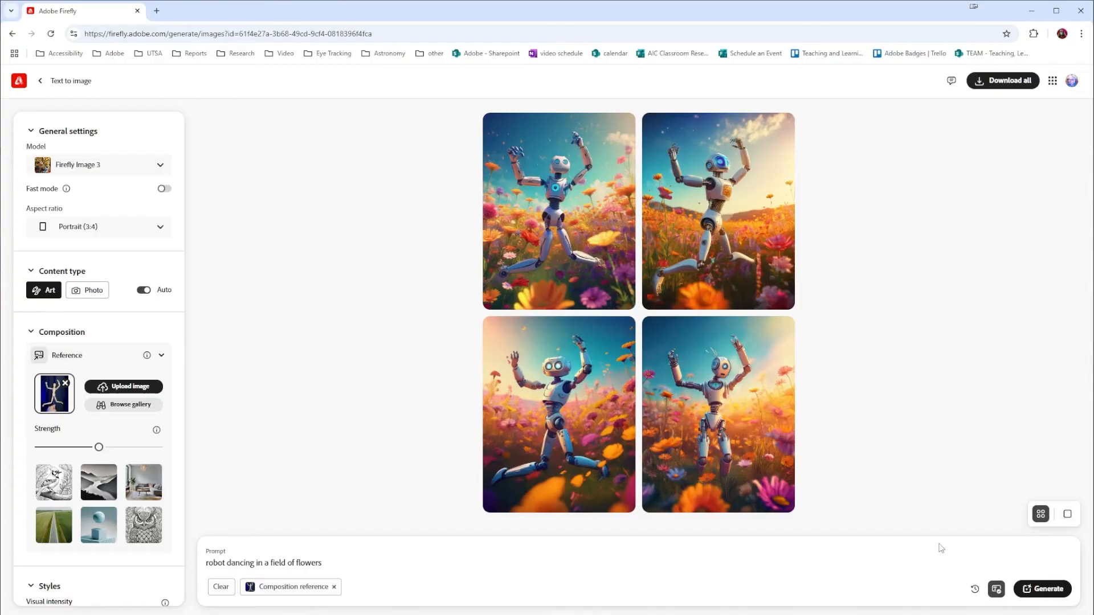
# Choose the 3D red-haired woman on yellow from the gallery's Popular images as style reference and regenerate the images
pyautogui.scroll(-7, 157, 480)
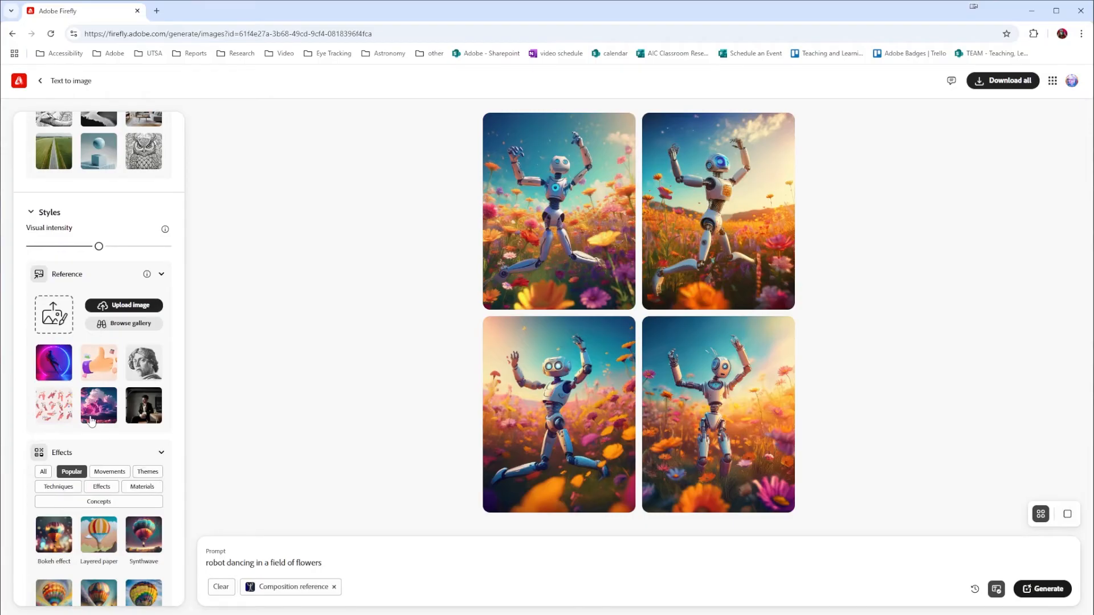
pyautogui.click(125, 324)
pyautogui.scroll(-3, 134, 421)
pyautogui.scroll(-3, 134, 420)
pyautogui.scroll(-3, 134, 420)
pyautogui.scroll(10, 134, 420)
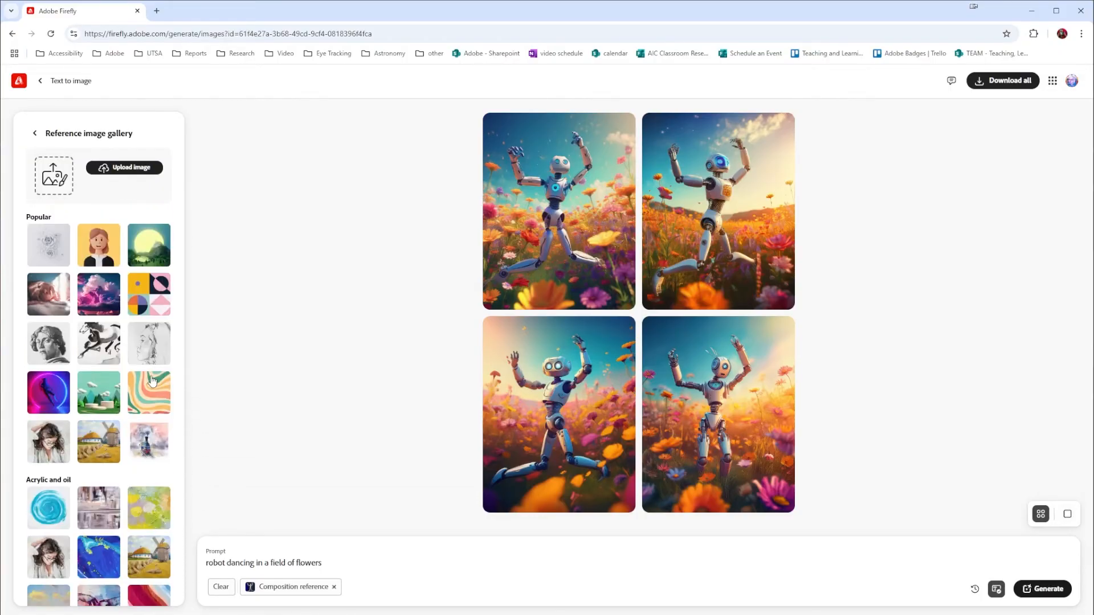
pyautogui.click(99, 260)
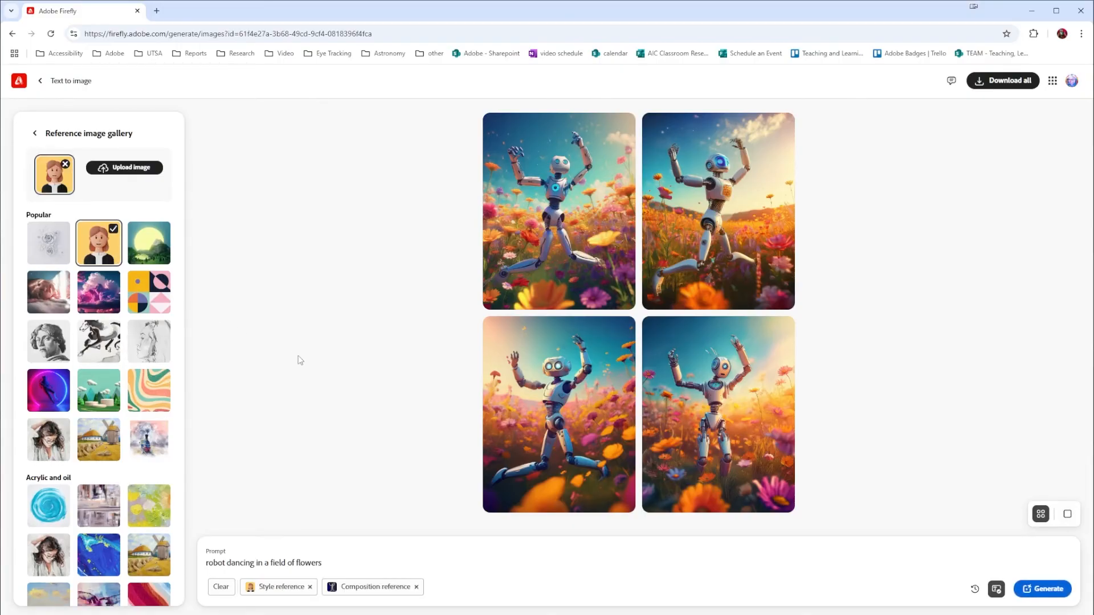
pyautogui.click(1043, 588)
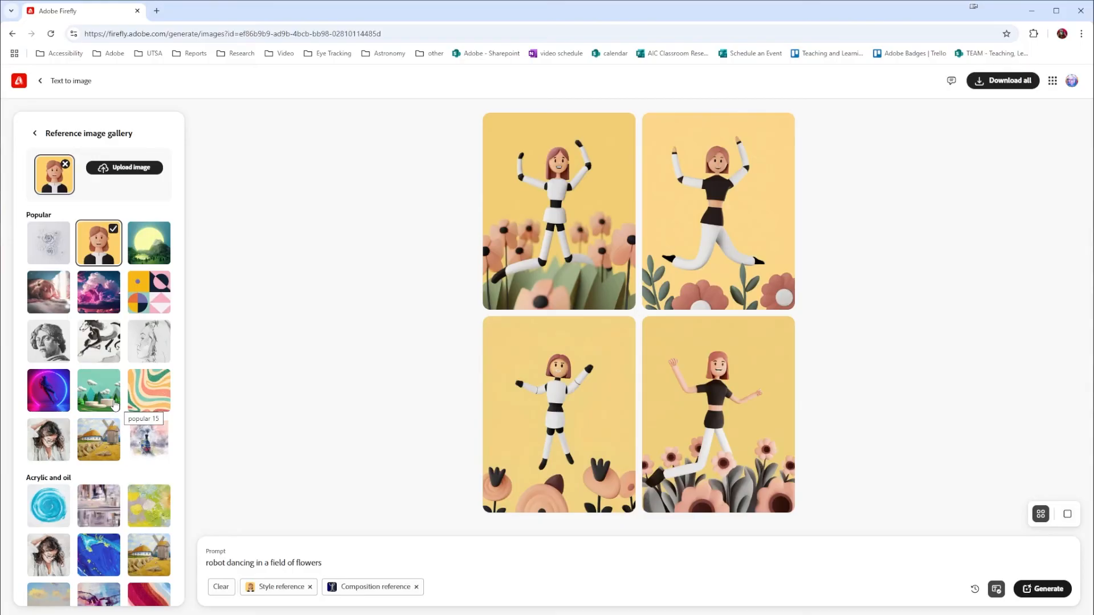
# Switch the style reference to the green landscape from the gallery's 3D category, regenerate the images and return to the general settings
pyautogui.scroll(-8, 42, 267)
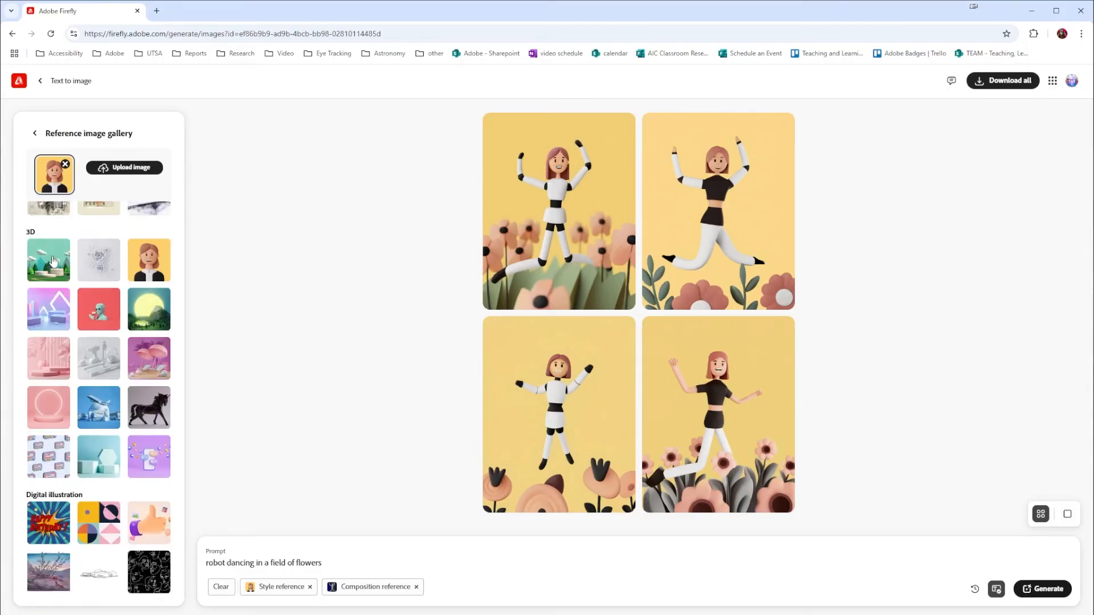
pyautogui.click(52, 261)
pyautogui.click(1064, 594)
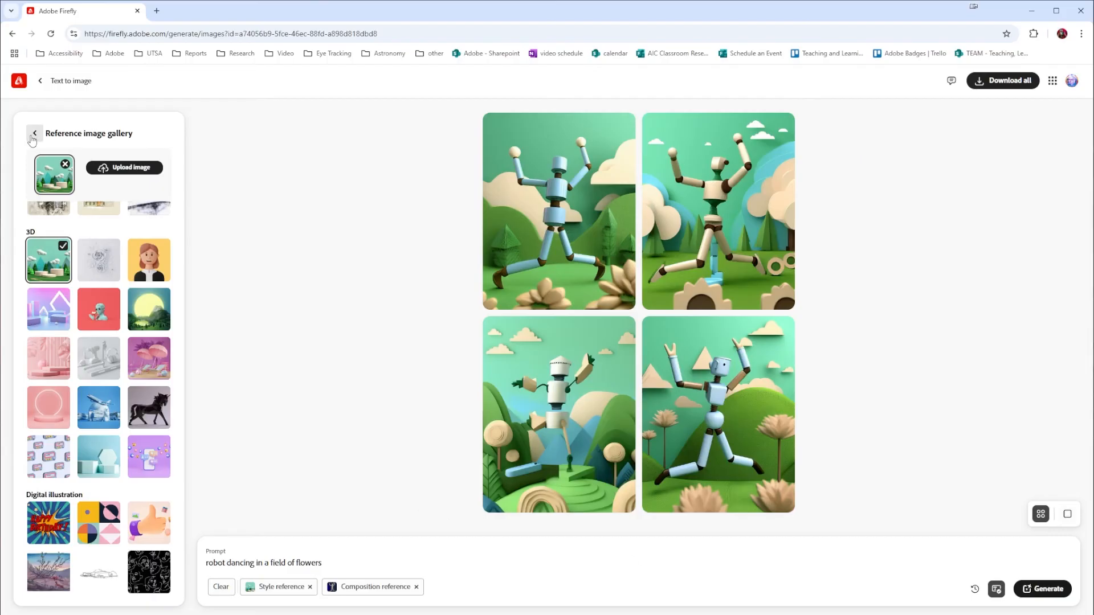
pyautogui.click(33, 134)
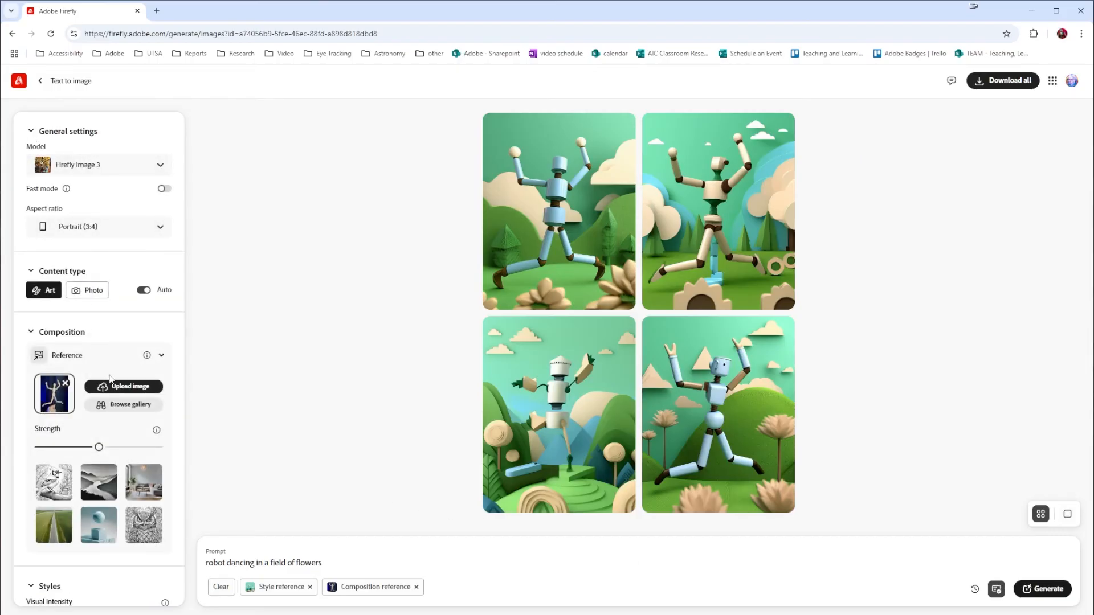
pyautogui.scroll(-10, 110, 378)
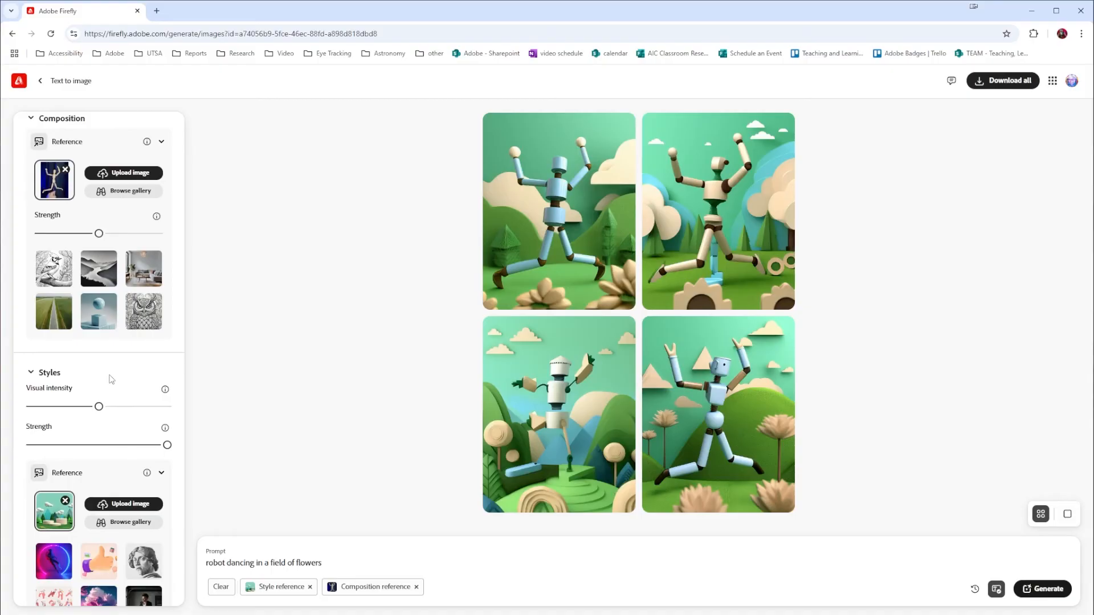
# Show all effect categories for the image style and apply the Splattering effect from Techniques
pyautogui.scroll(-1, 111, 379)
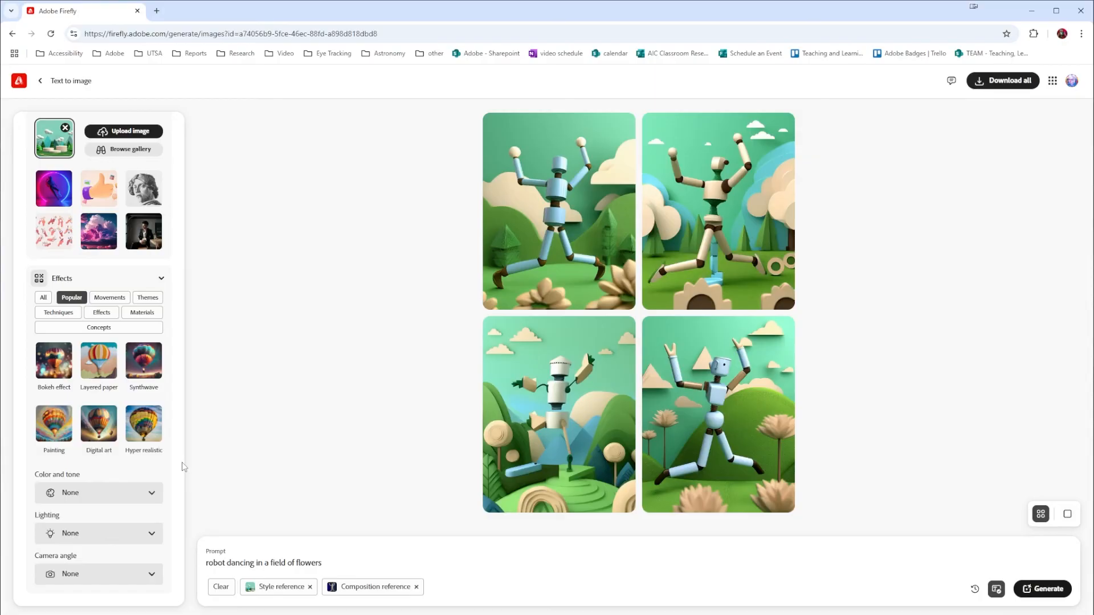
pyautogui.click(44, 297)
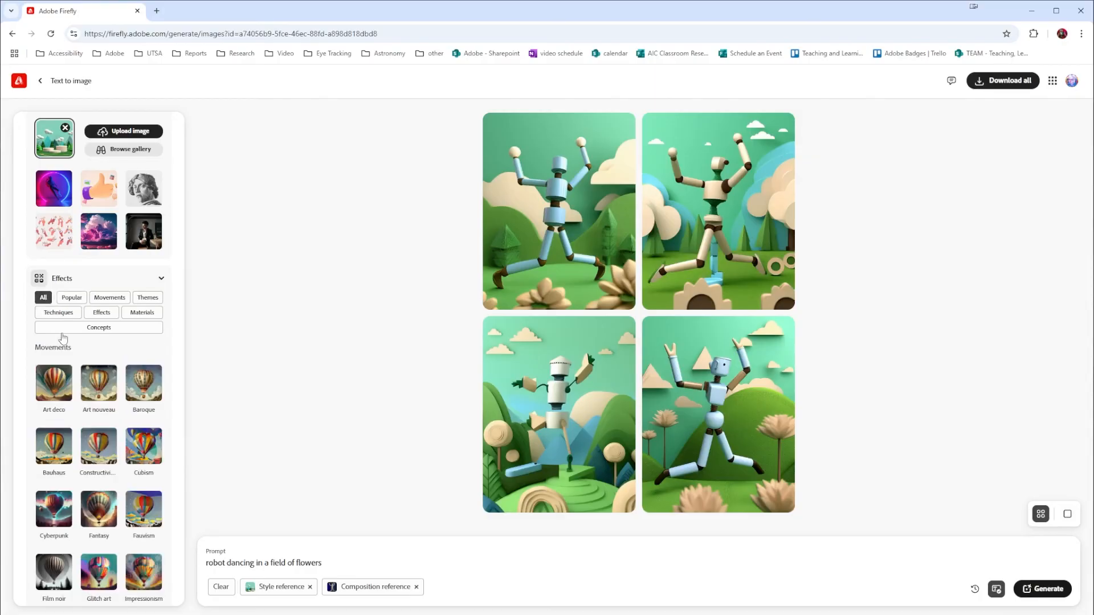
pyautogui.scroll(-3, 88, 477)
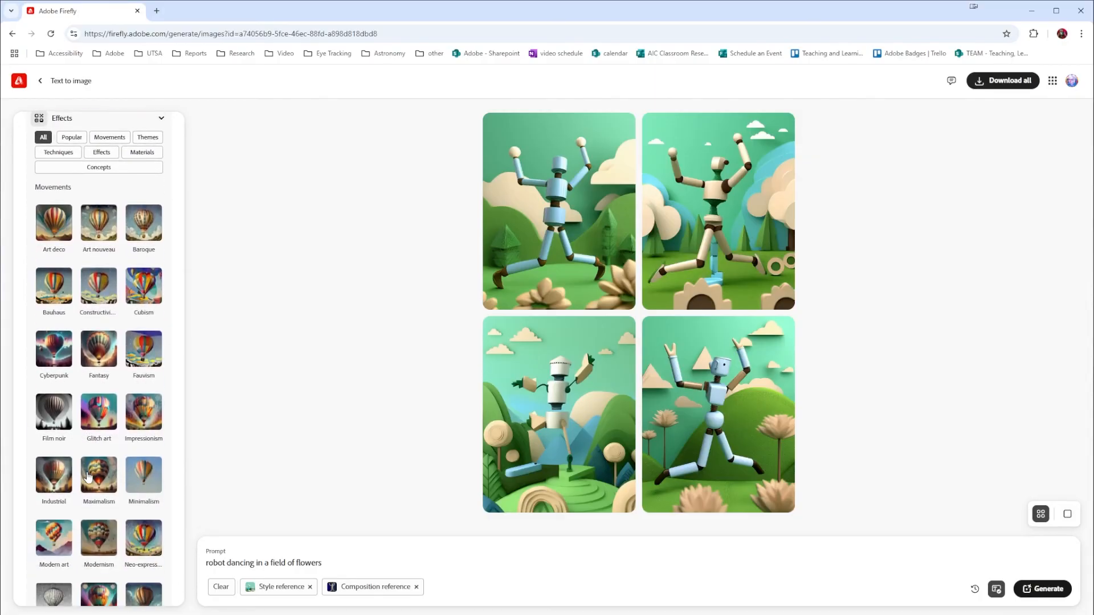
pyautogui.scroll(-3, 88, 477)
pyautogui.scroll(-4, 88, 478)
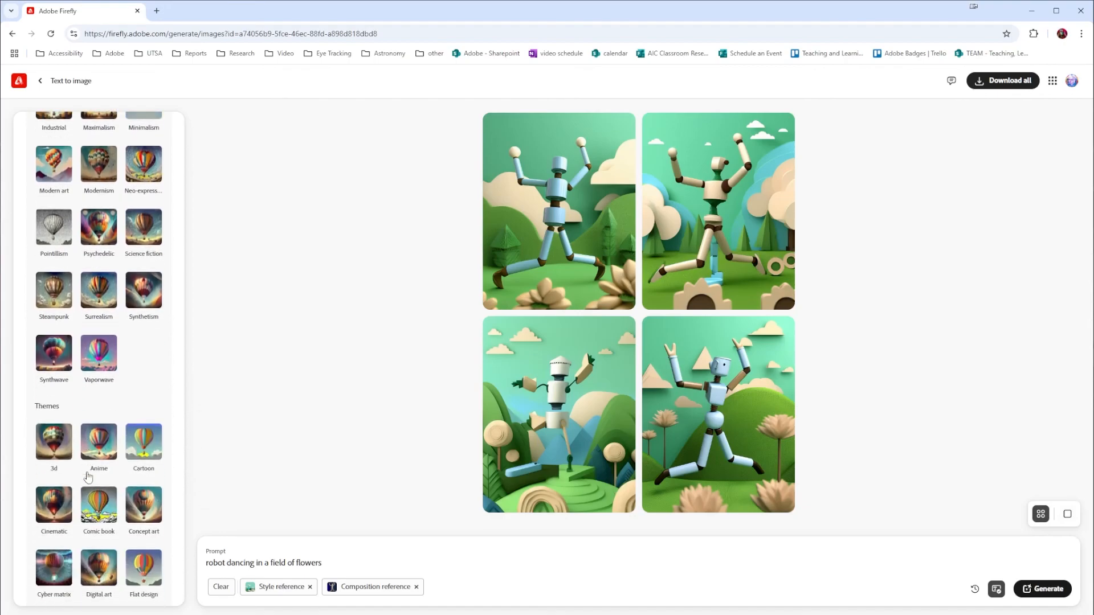
pyautogui.scroll(-8, 91, 478)
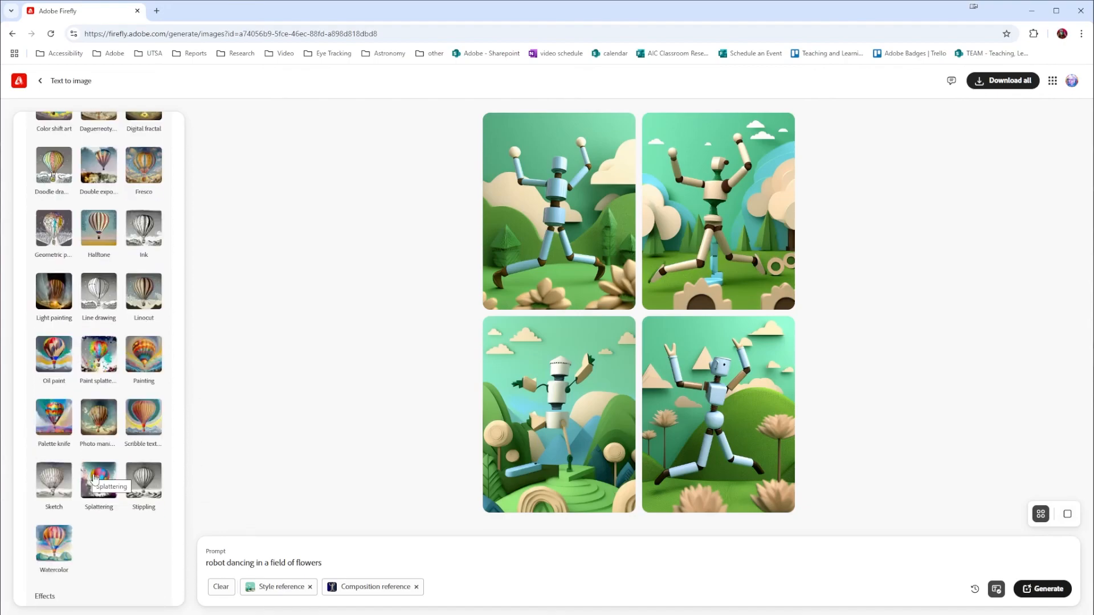
pyautogui.click(95, 478)
# Set the color and tone to Warm tone and the lighting to Golden hour
pyautogui.scroll(-5, 92, 487)
pyautogui.click(91, 495)
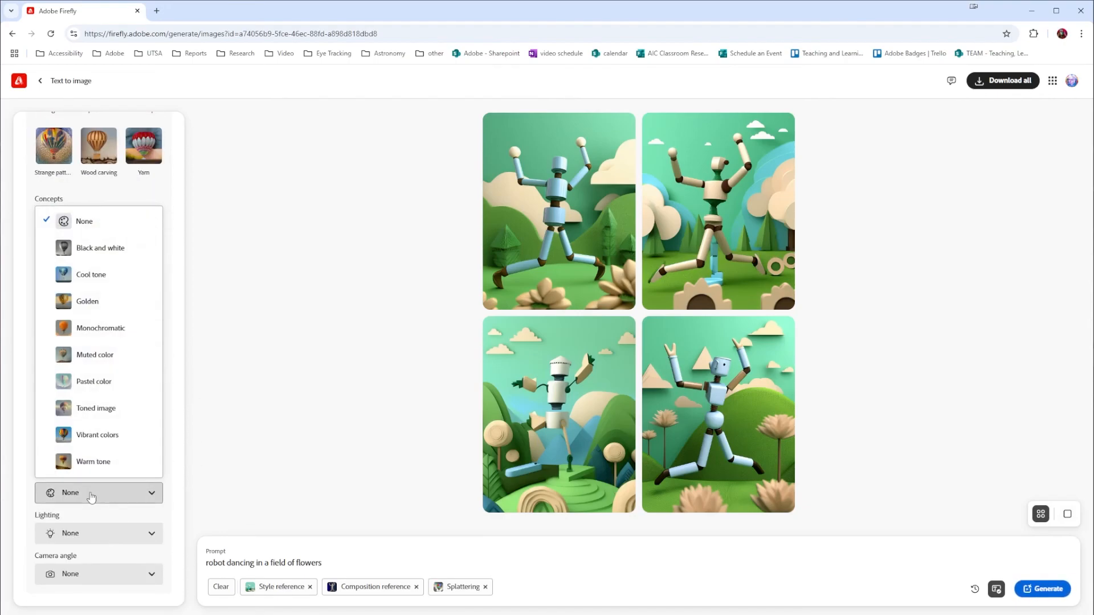
pyautogui.click(92, 462)
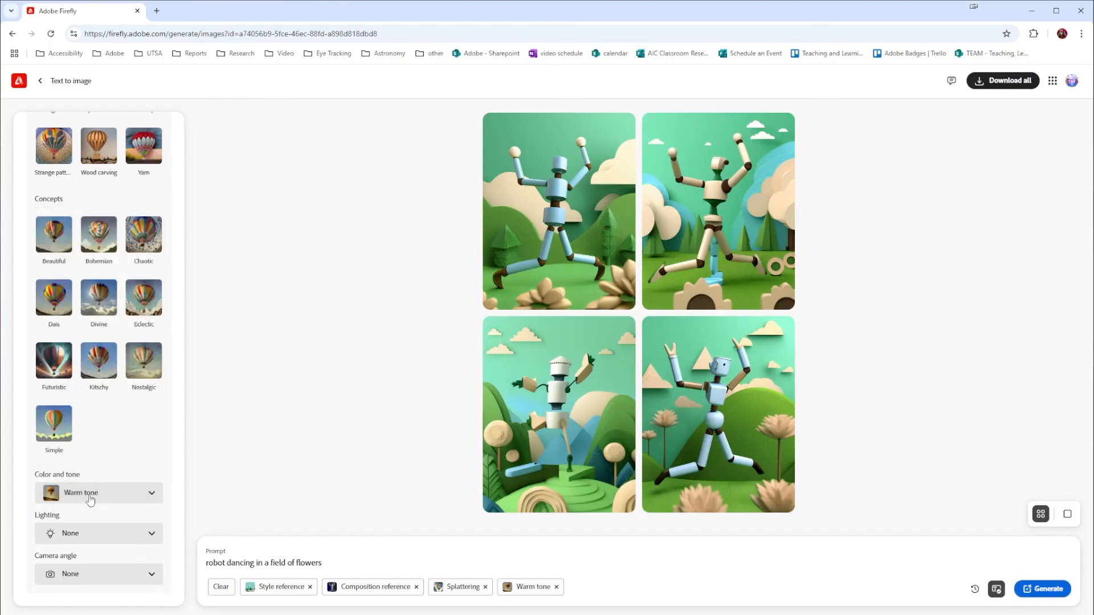
pyautogui.click(81, 538)
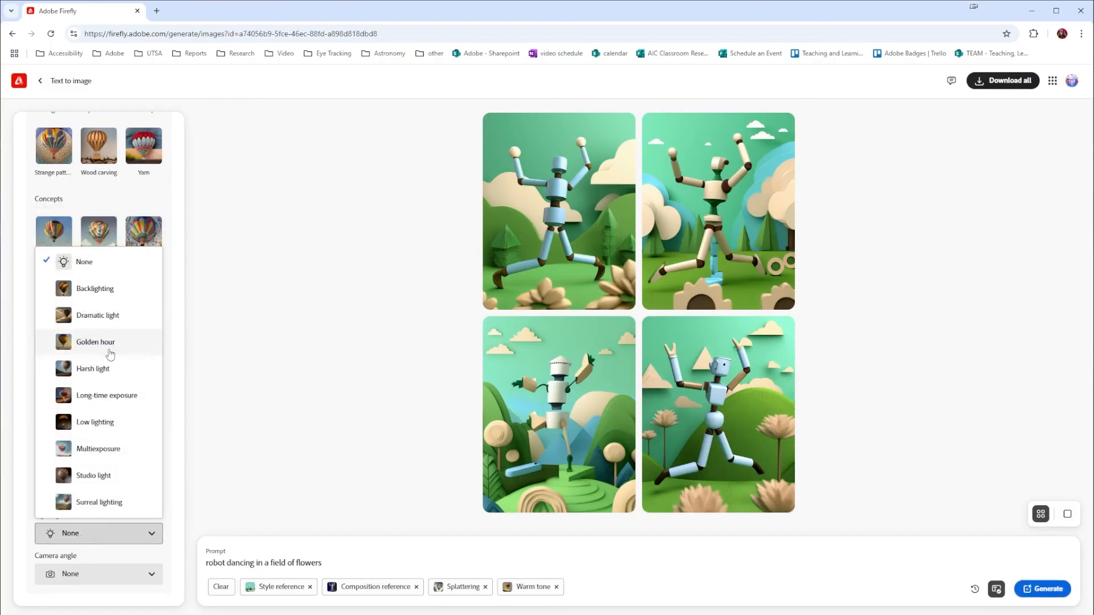
pyautogui.click(106, 343)
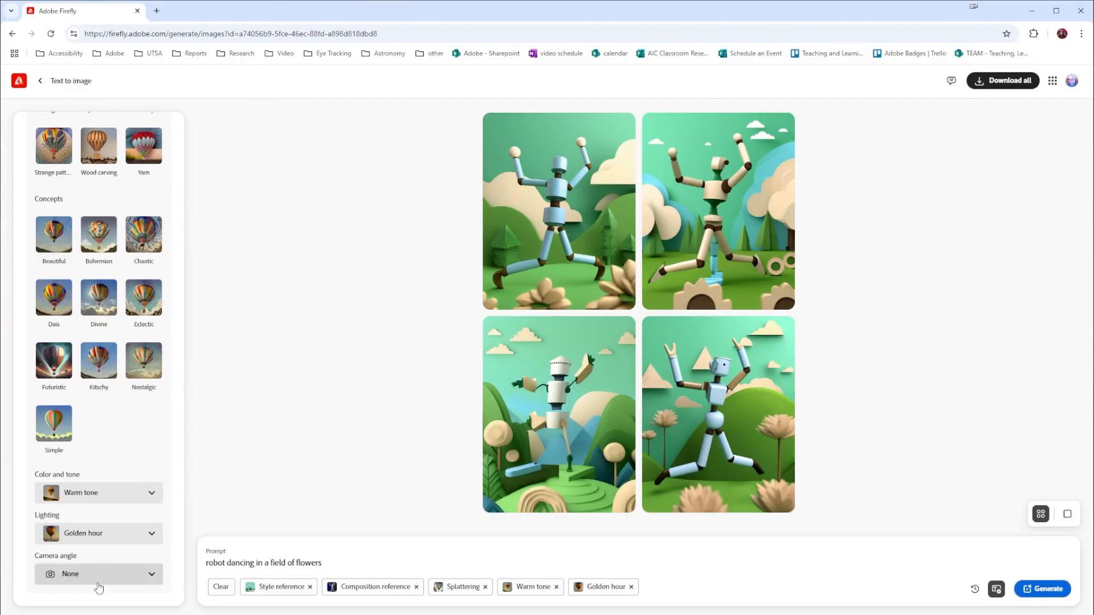
# Set the camera angle to Wide angle and regenerate the robot images
pyautogui.click(97, 577)
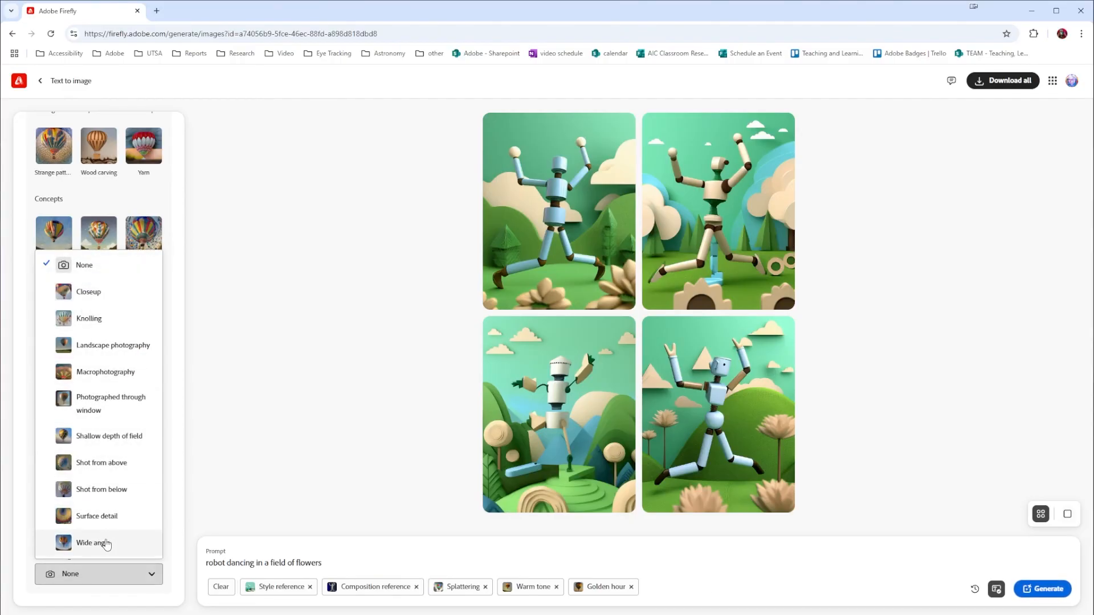
pyautogui.click(106, 544)
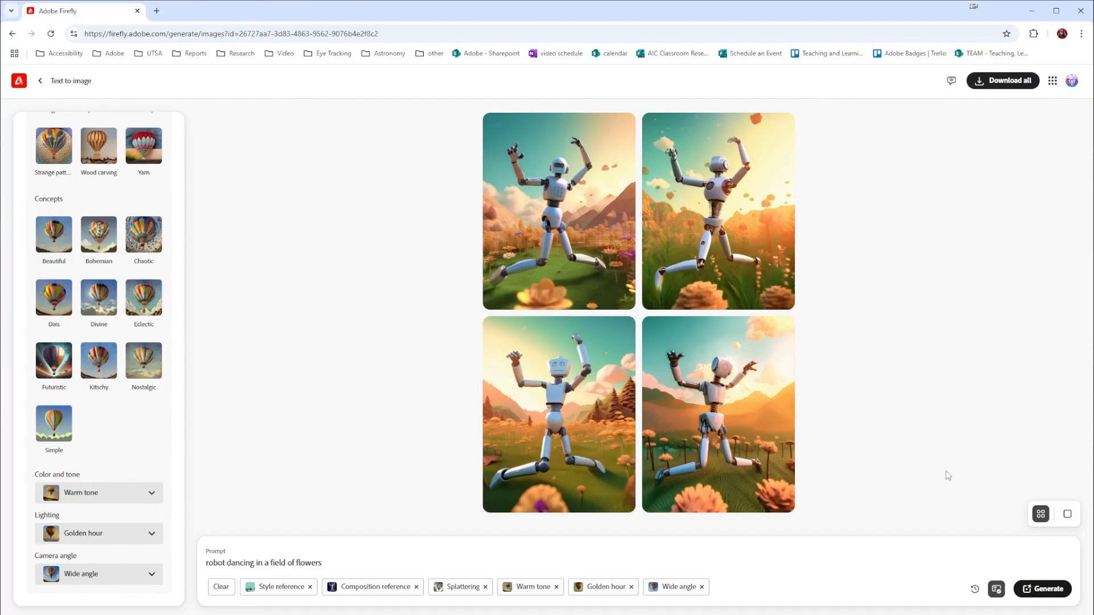
pyautogui.moveTo(767, 234)
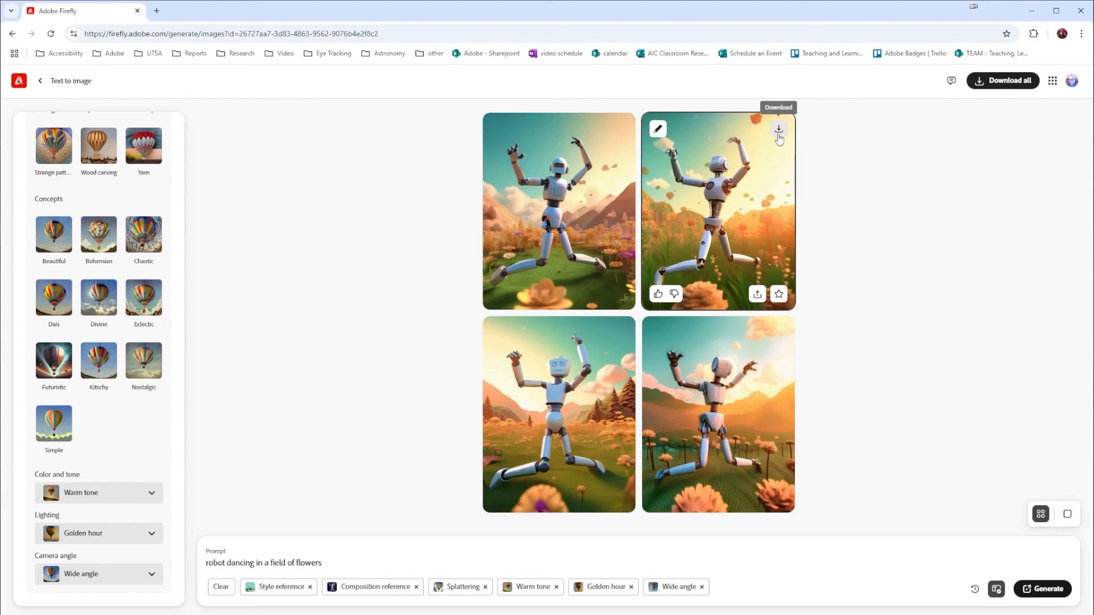